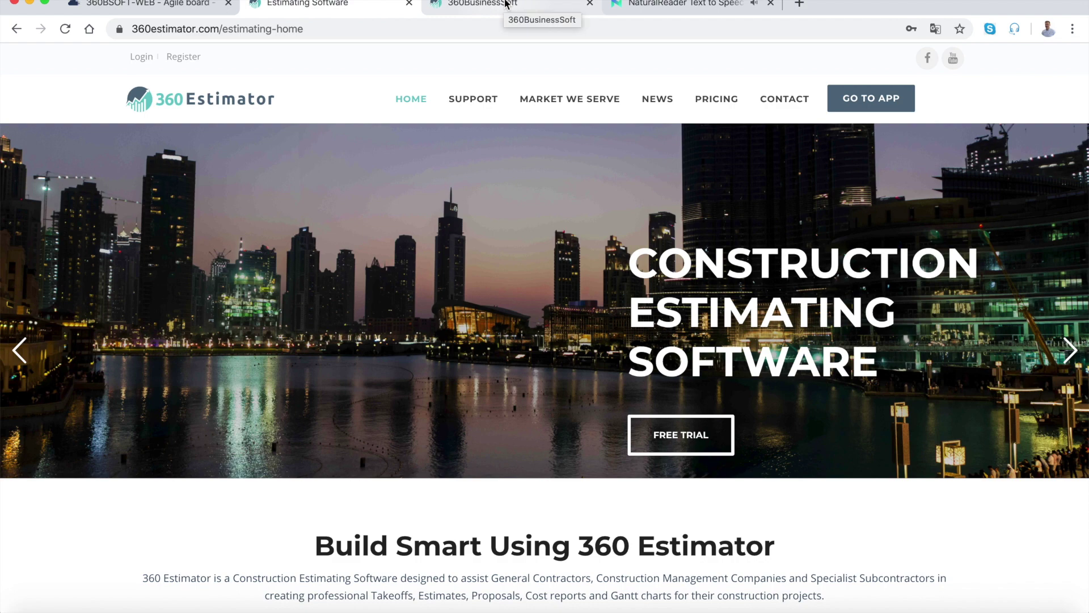
Switch to the 360BusinessSoft browser tab to bring up the 360 Estimator dashboard
{"action": "left_click", "coordinate": [507, 4]}
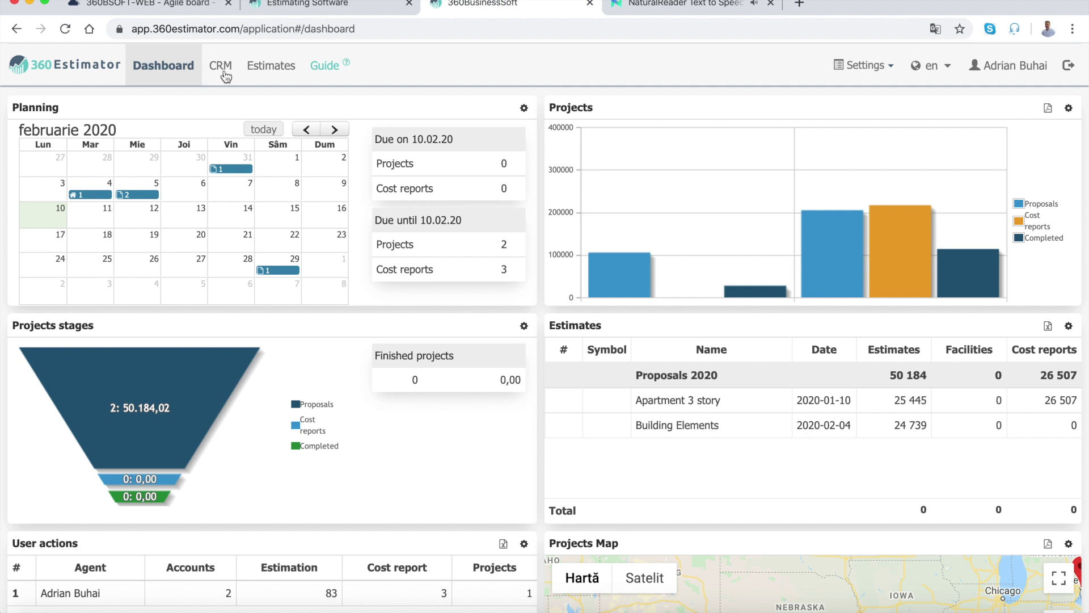
Open Estimates and step through Proposals 2020 rows to Standard and Special Foundations
{"action": "left_click", "coordinate": [272, 67]}
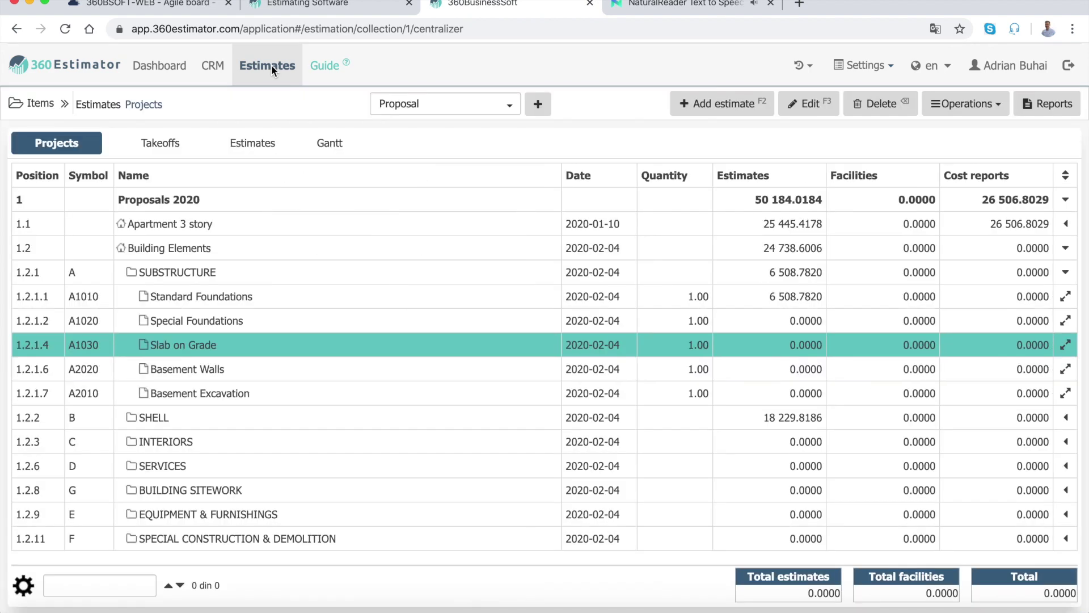
{"action": "key", "text": "Up"}
{"action": "key", "text": "Up"}
{"action": "key", "text": "Up"}
{"action": "key", "text": "Up"}
{"action": "key", "text": "Up"}
{"action": "key", "text": "Up"}
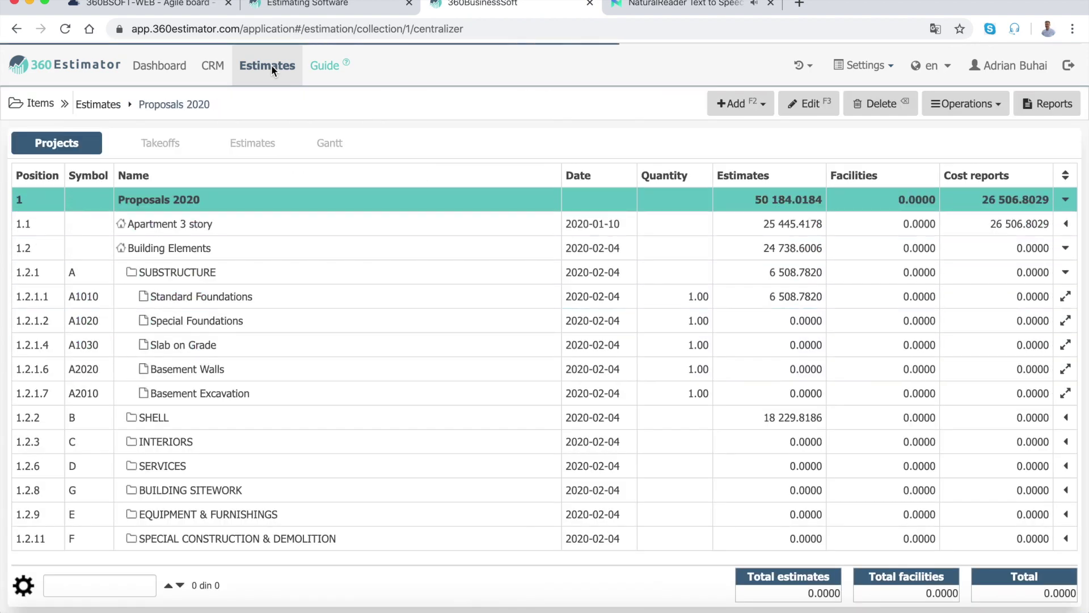
{"action": "key", "text": "Down"}
{"action": "key", "text": "Down"}
{"action": "key", "text": "Down"}
{"action": "key", "text": "Down"}
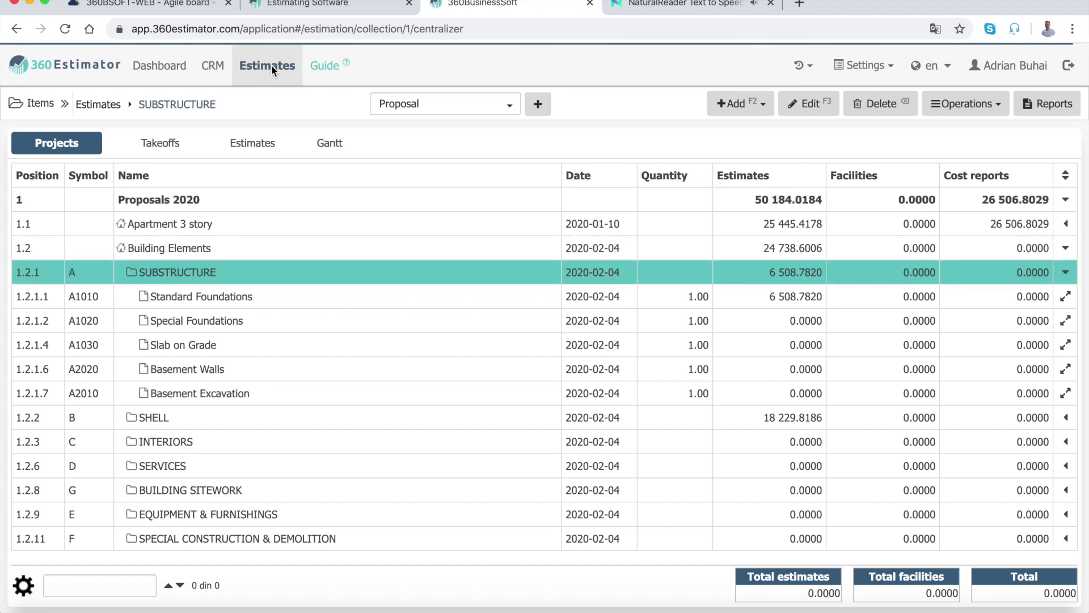
{"action": "key", "text": "Down"}
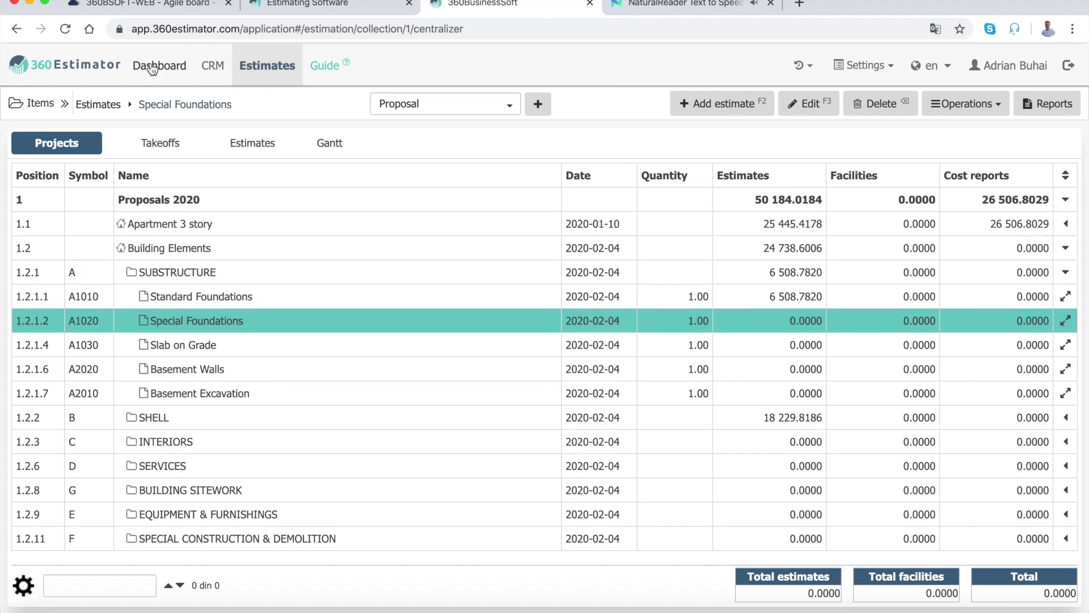
Browse Craftsman books > 1 - C - Construction and list the Residential division's 9970 unit items
{"action": "left_click", "coordinate": [64, 107]}
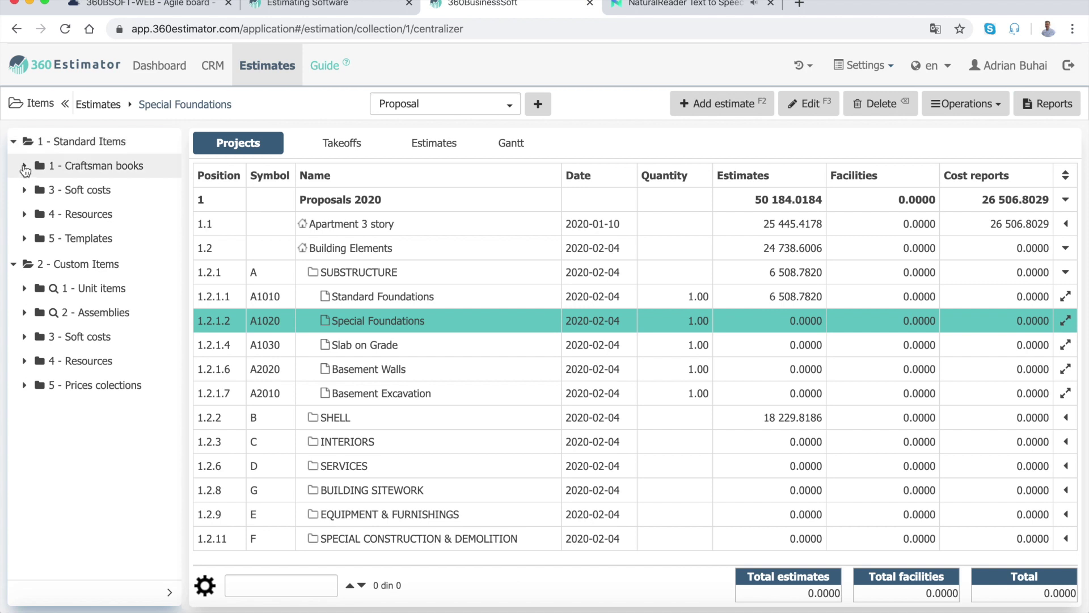
{"action": "left_click", "coordinate": [25, 169]}
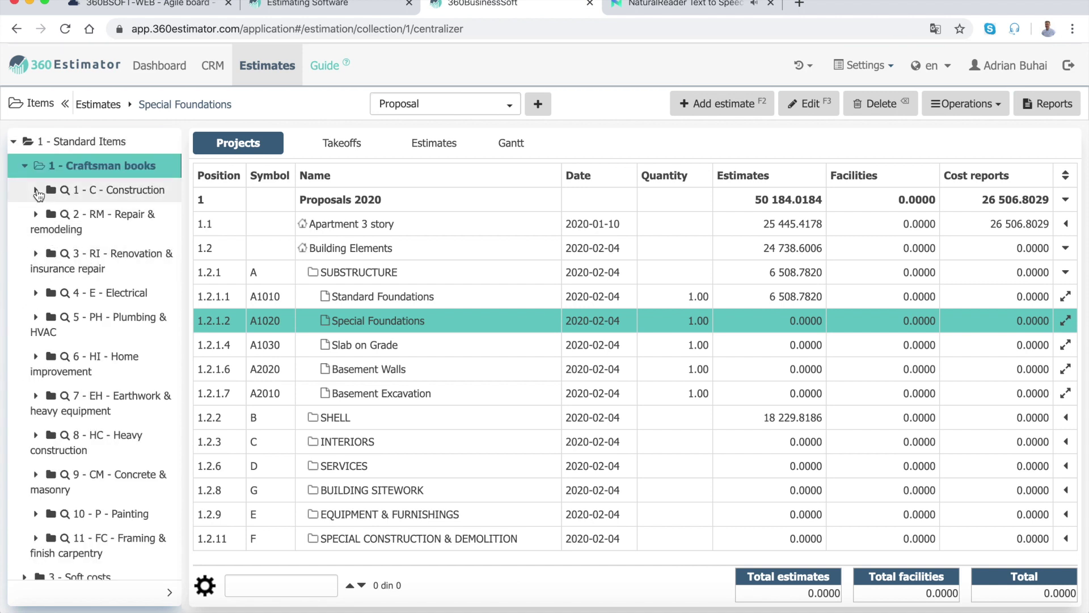
{"action": "left_click", "coordinate": [38, 194]}
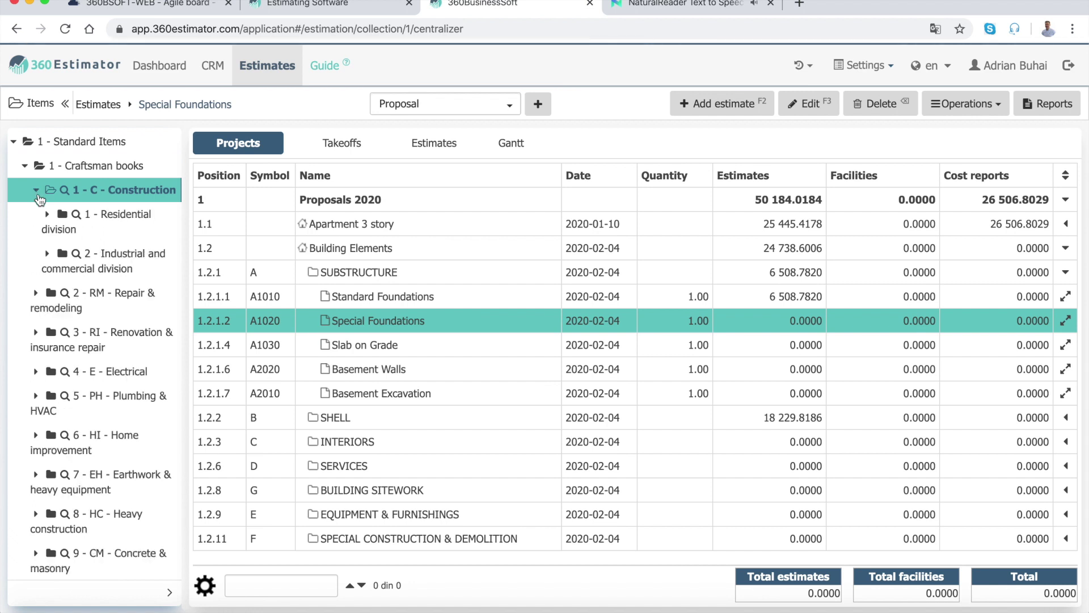
{"action": "scroll", "coordinate": [98, 370], "scroll_direction": "down", "scroll_amount": 2}
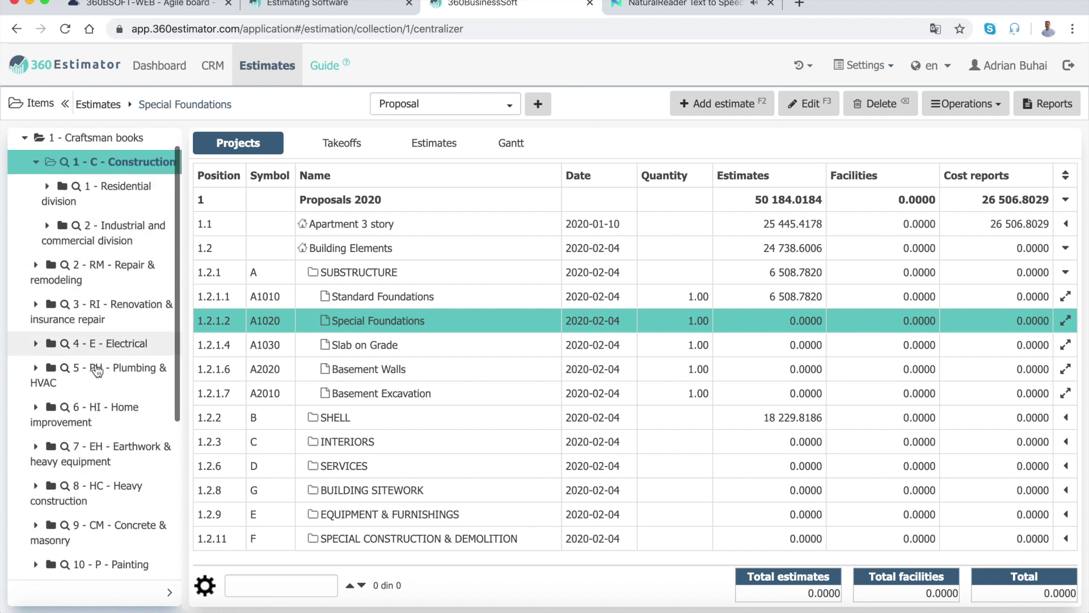
{"action": "scroll", "coordinate": [97, 370], "scroll_direction": "down", "scroll_amount": 1}
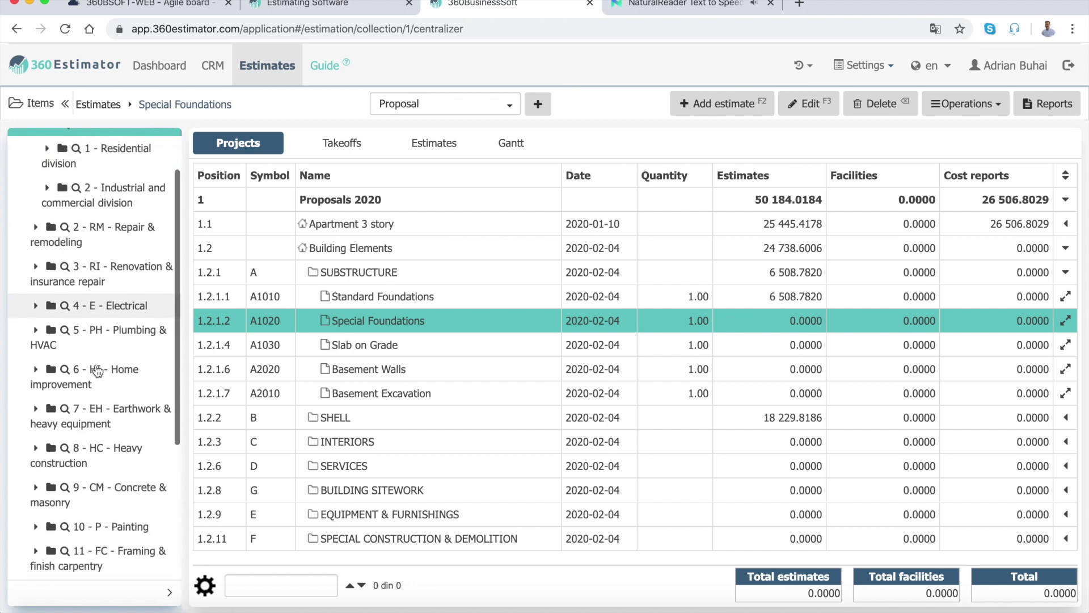
{"action": "scroll", "coordinate": [97, 370], "scroll_direction": "up", "scroll_amount": 2}
{"action": "scroll", "coordinate": [79, 273], "scroll_direction": "up", "scroll_amount": 1}
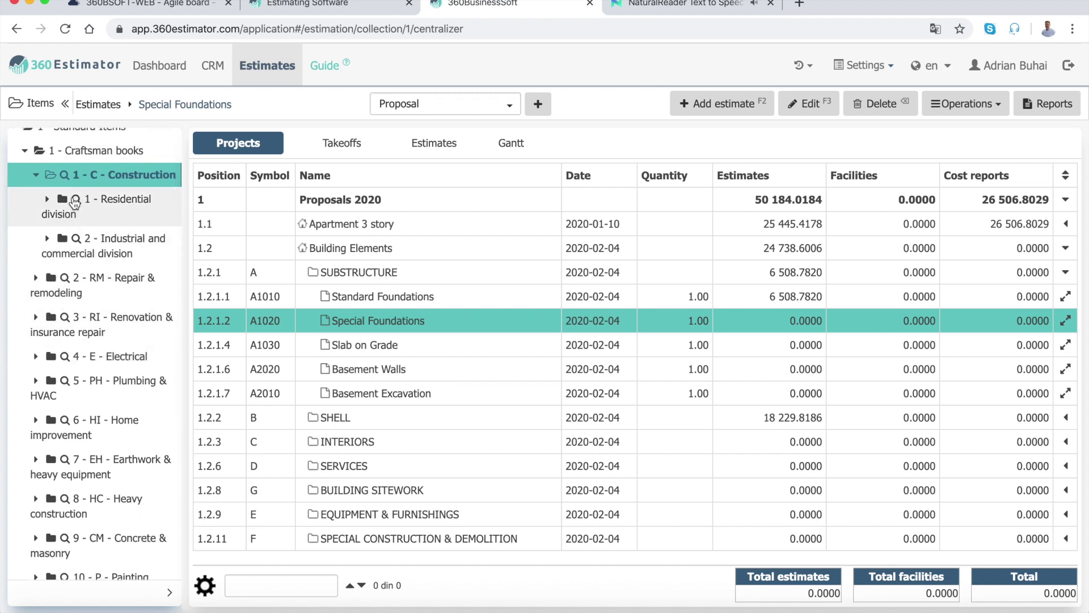
{"action": "left_click", "coordinate": [75, 202]}
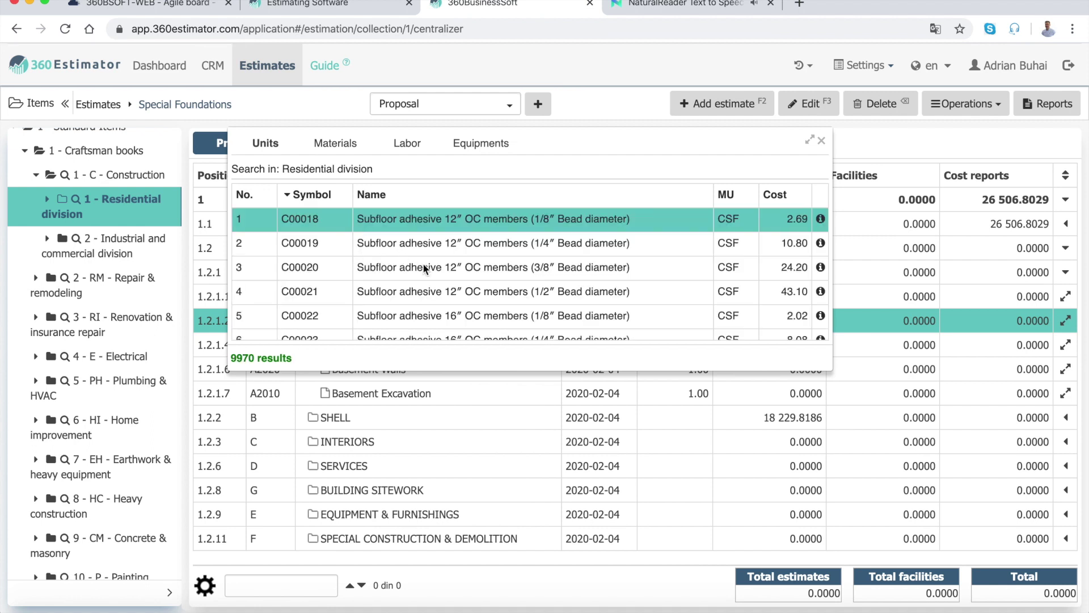
View unit item 100020's details, then close it and the Units search window
{"action": "left_click", "coordinate": [821, 268]}
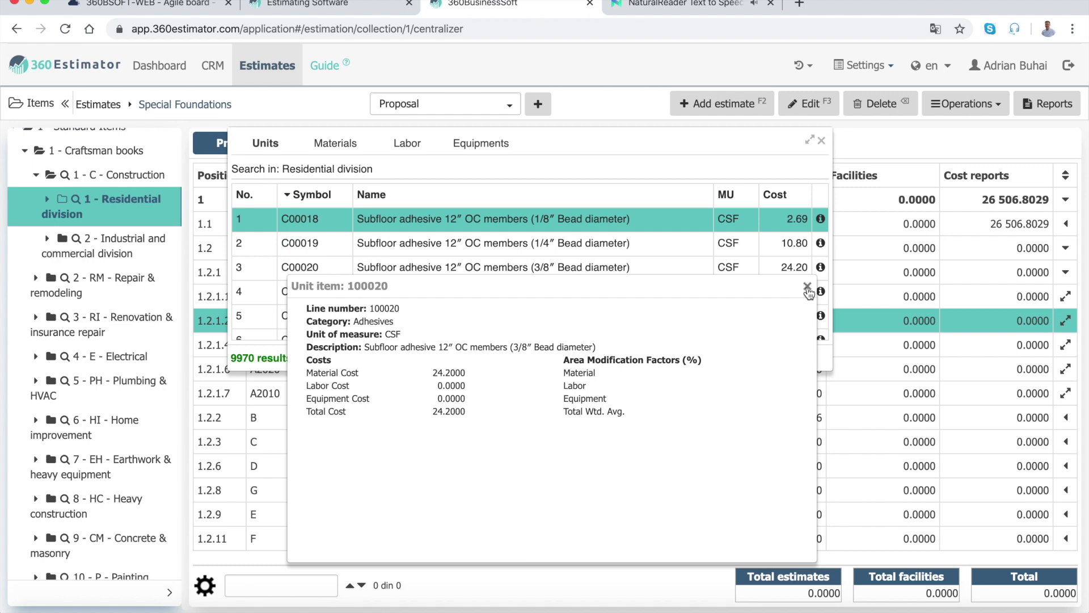
{"action": "left_click", "coordinate": [808, 288]}
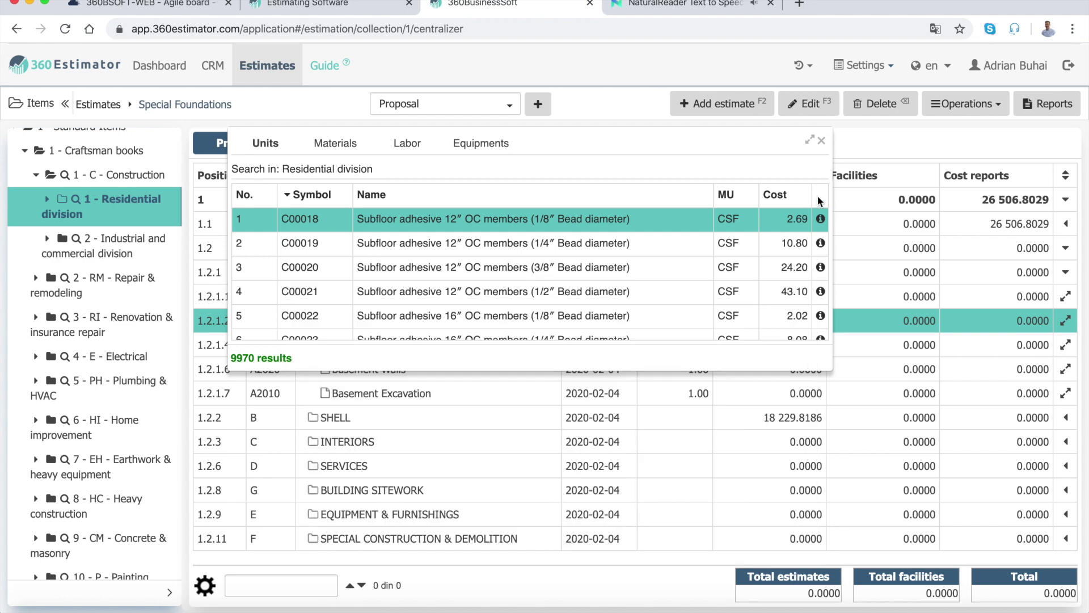
{"action": "left_click", "coordinate": [821, 142]}
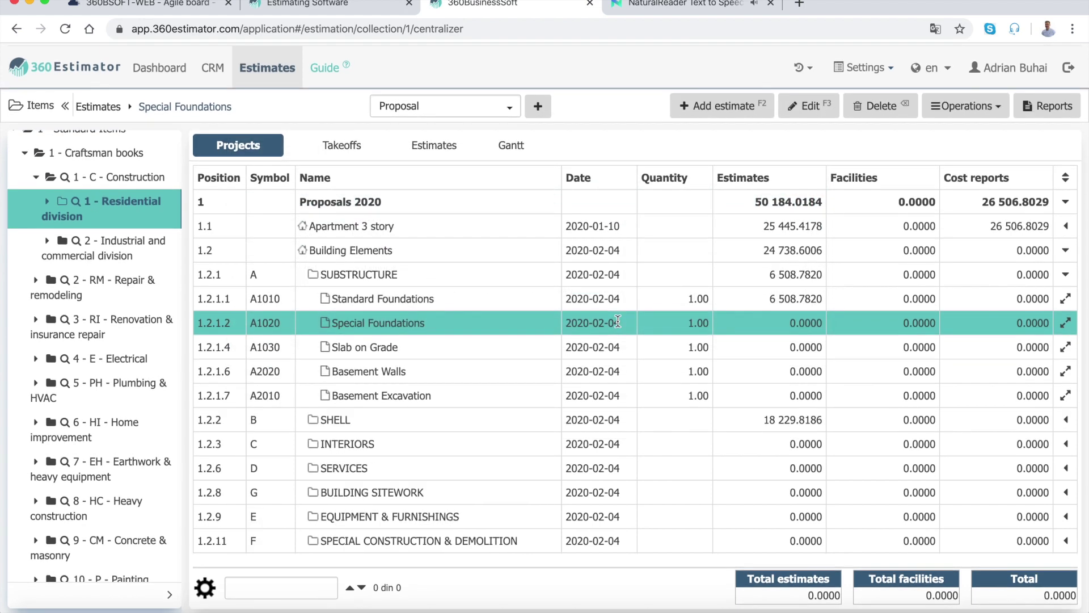
Expand Apartment 3 story > Substructure > Standard Foundation and show its 8% Overhead and Profit soft cost
{"action": "left_click", "coordinate": [692, 218]}
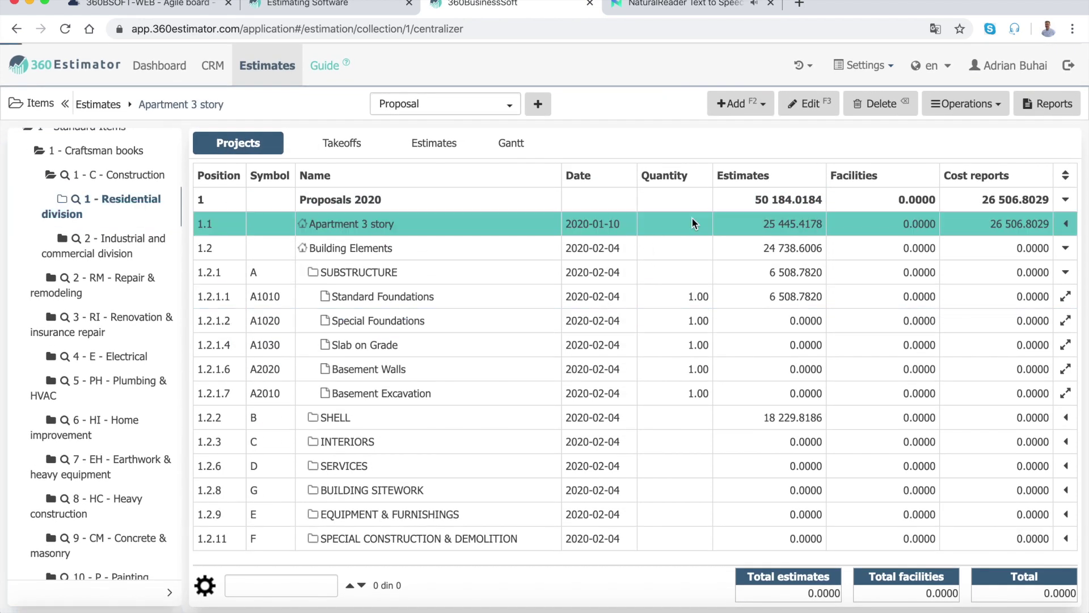
{"action": "key", "text": "Down"}
{"action": "key", "text": "Down"}
{"action": "key", "text": "Up"}
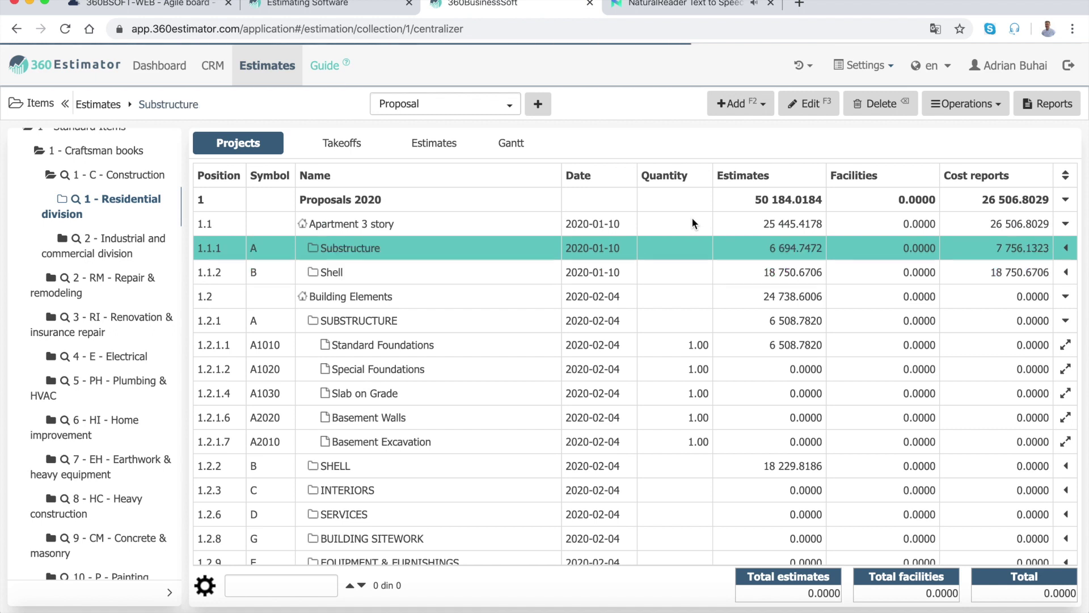
{"action": "key", "text": "Right"}
{"action": "key", "text": "Down"}
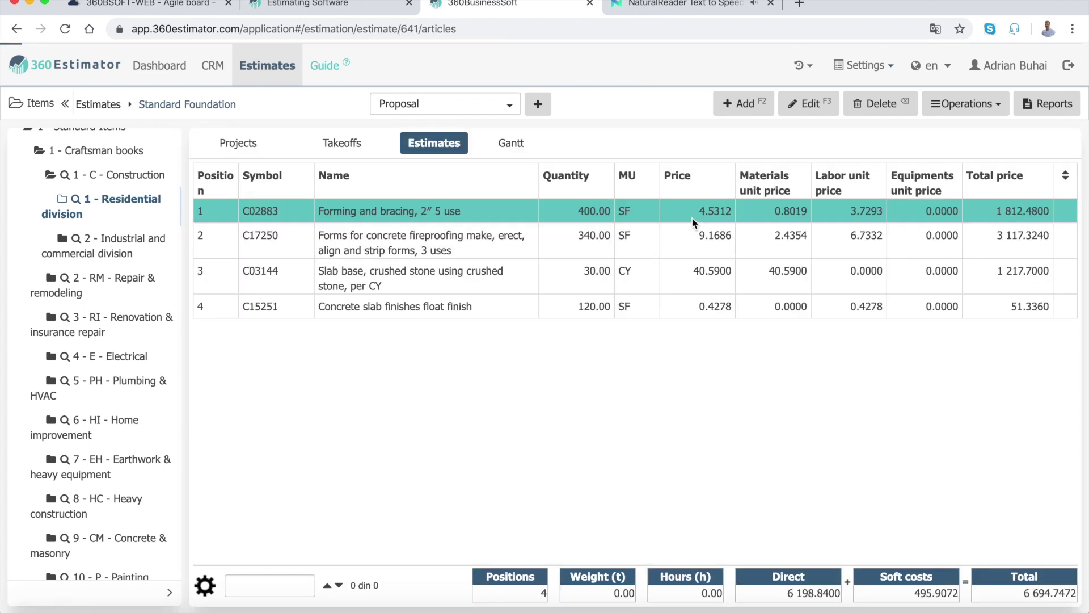
{"action": "left_click", "coordinate": [719, 310]}
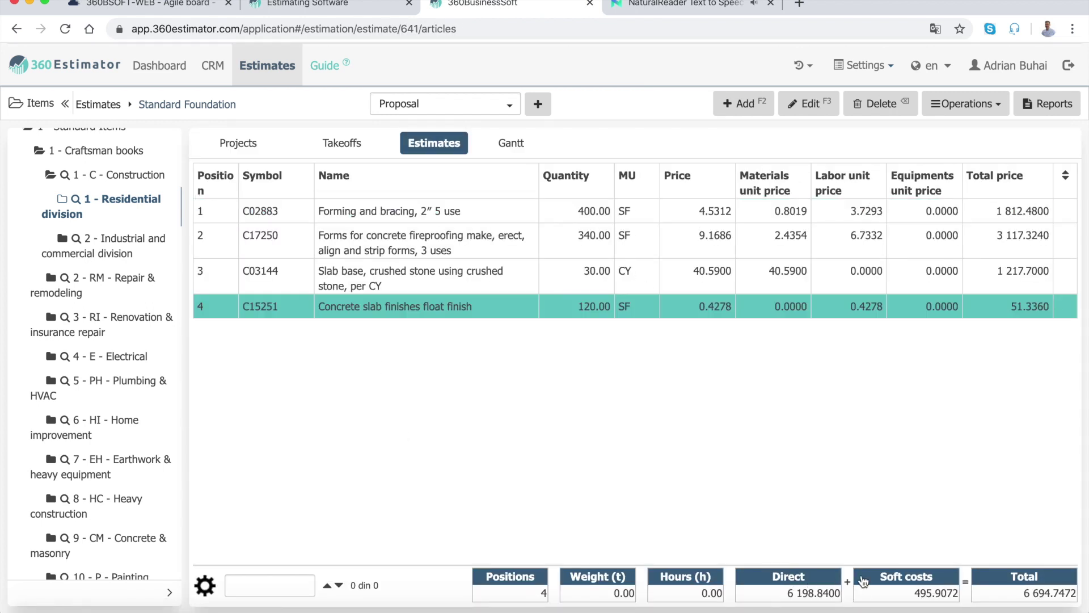
{"action": "left_click", "coordinate": [901, 581]}
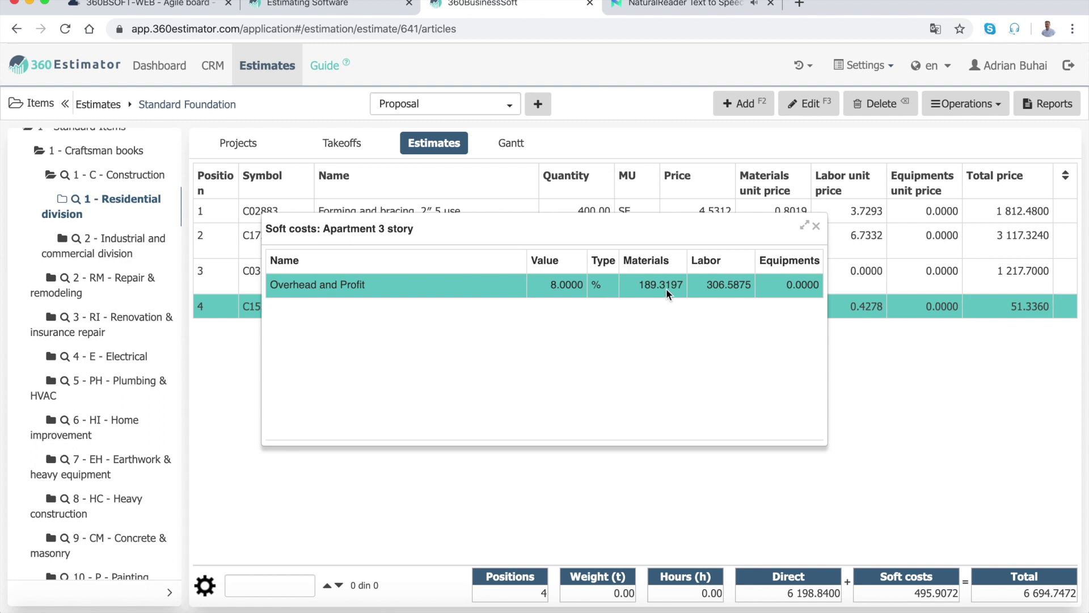
Move the Soft costs window aside, hide the items library, and close Soft costs
{"action": "left_click_drag", "start_coordinate": [647, 226], "coordinate": [670, 370]}
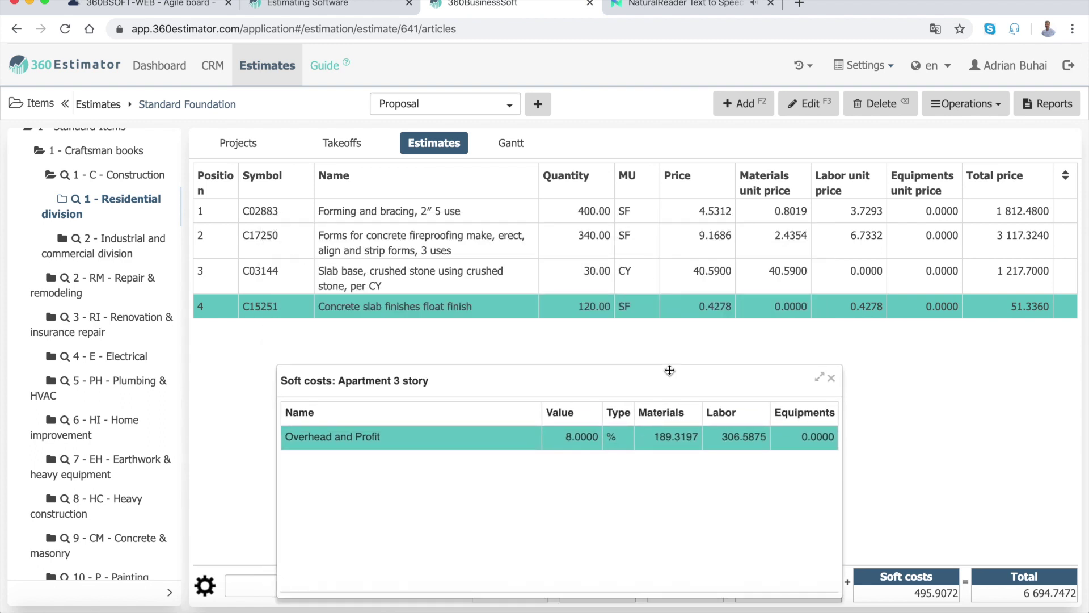
{"action": "left_click", "coordinate": [64, 106]}
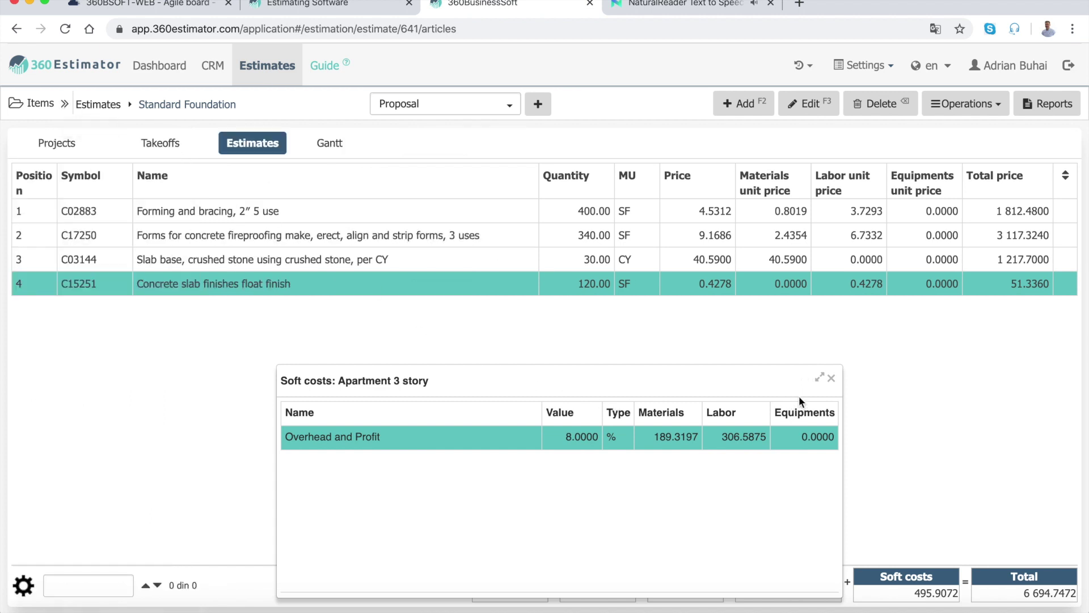
{"action": "left_click", "coordinate": [832, 380]}
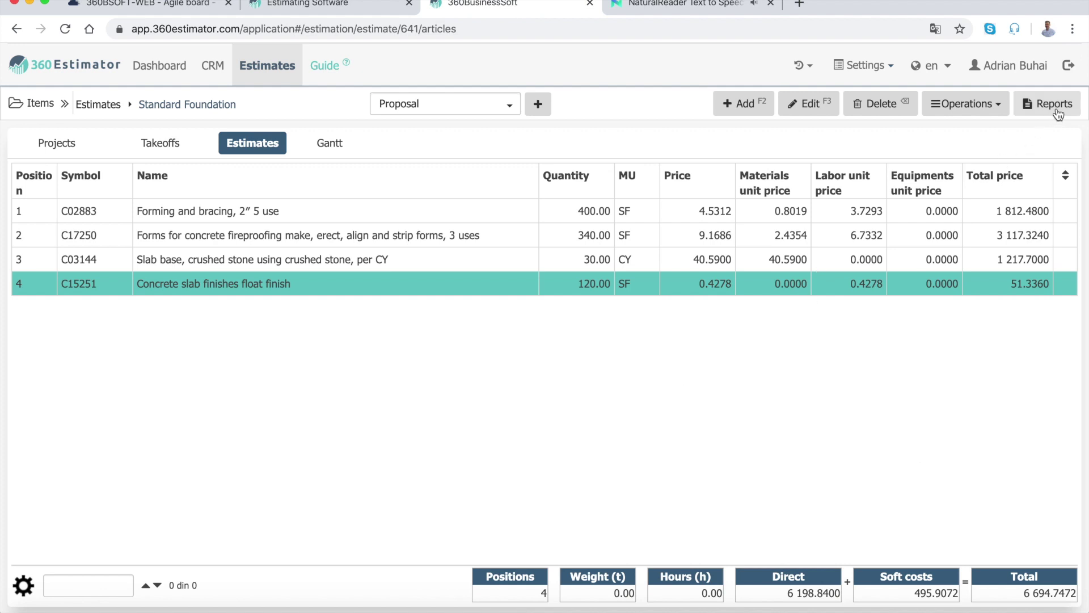
Select estimate lines C02883, C17250, C03144 and the Concrete slab float finish in turn
{"action": "left_click", "coordinate": [686, 210]}
{"action": "left_click", "coordinate": [689, 234]}
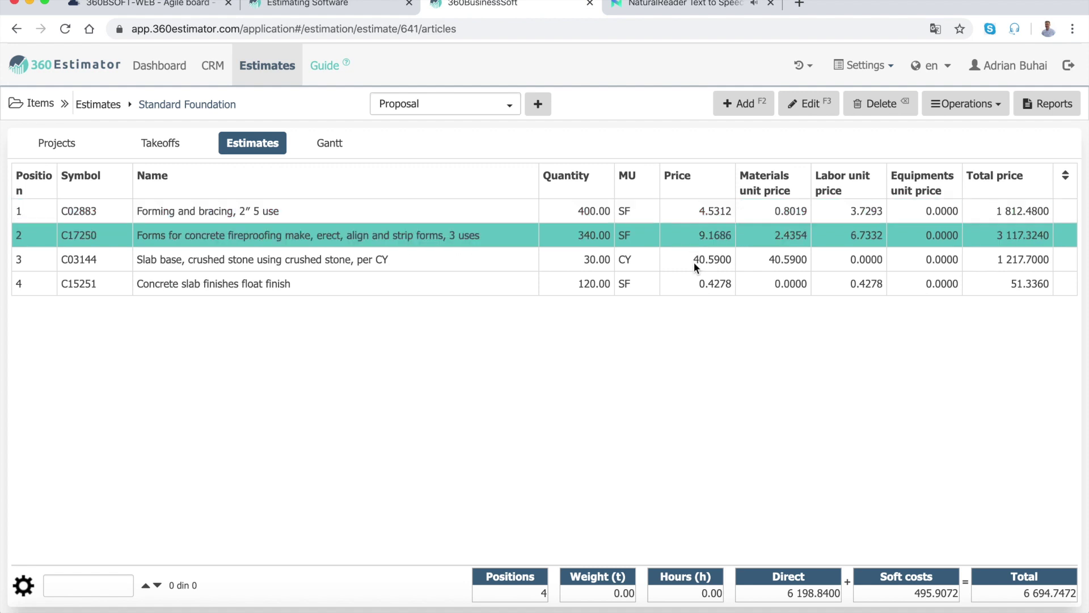
{"action": "left_click", "coordinate": [694, 263]}
{"action": "left_click", "coordinate": [697, 284]}
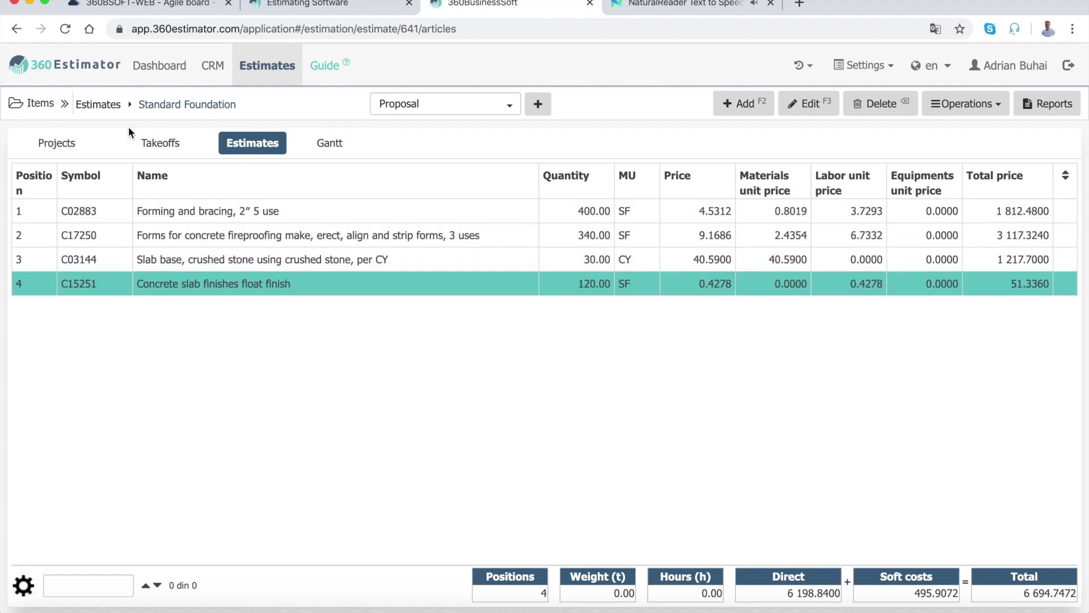
In the project tree, expand Building Elements and briefly expand then collapse SUBSTRUCTURE
{"action": "left_click", "coordinate": [76, 150]}
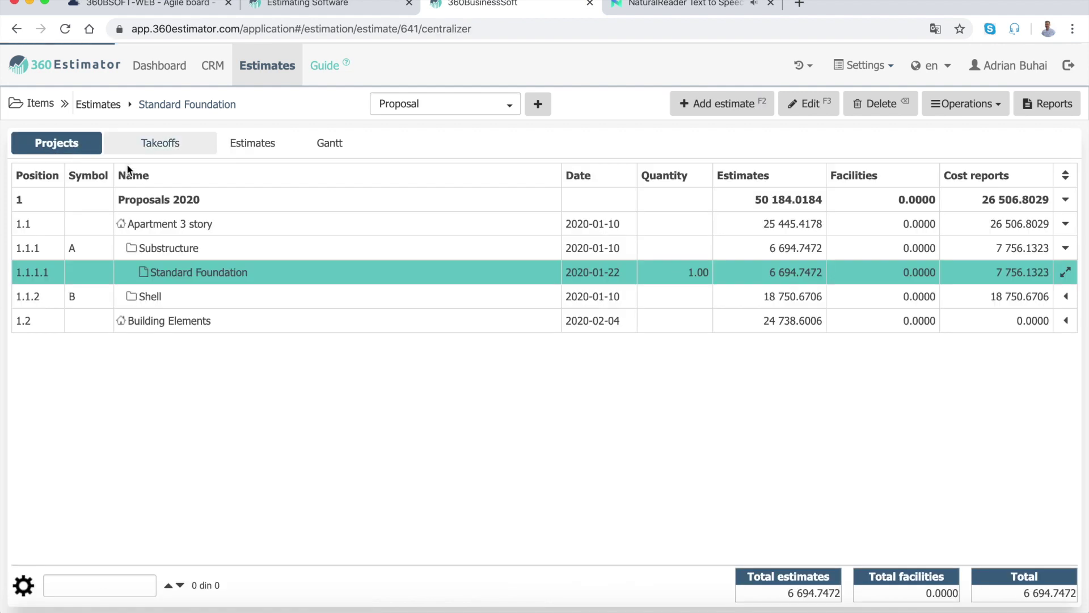
{"action": "left_click", "coordinate": [416, 318]}
{"action": "double_click", "coordinate": [416, 317]}
{"action": "key", "text": "Down"}
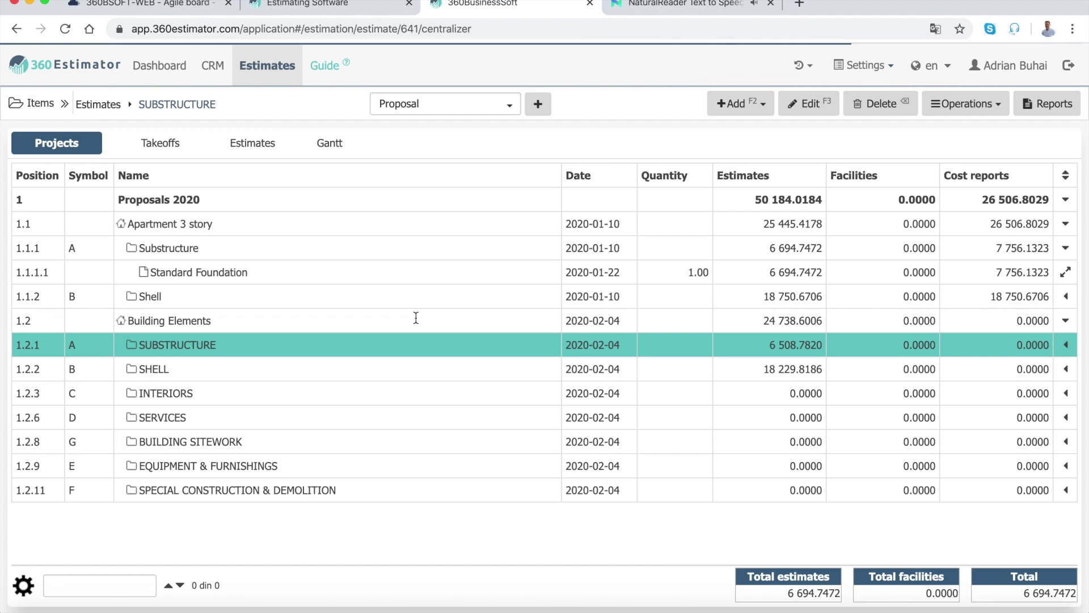
{"action": "key", "text": "Down"}
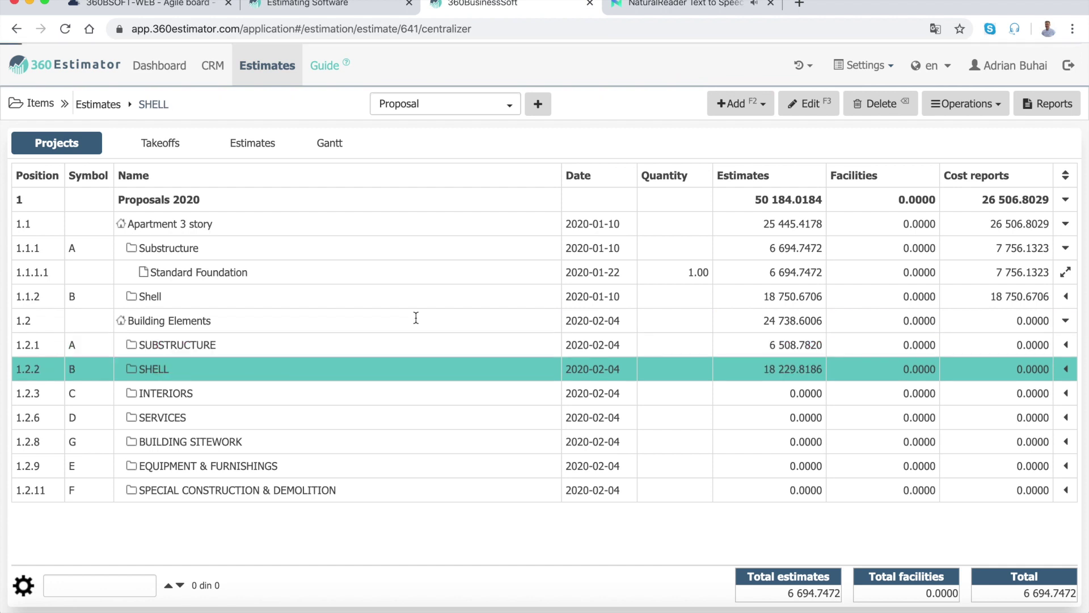
{"action": "key", "text": "Up"}
{"action": "key", "text": "Right"}
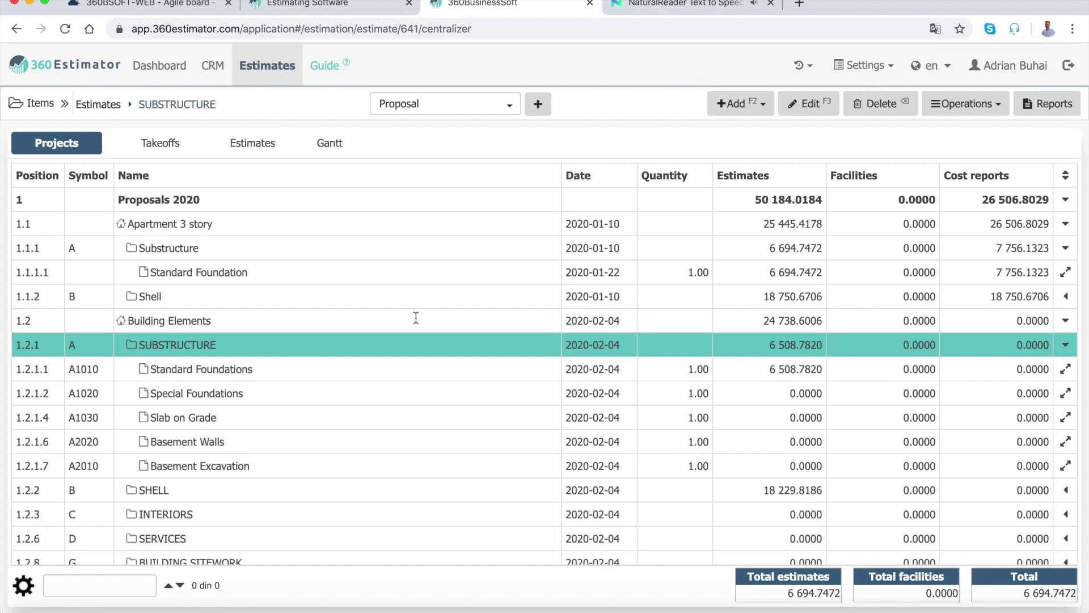
{"action": "key", "text": "Left"}
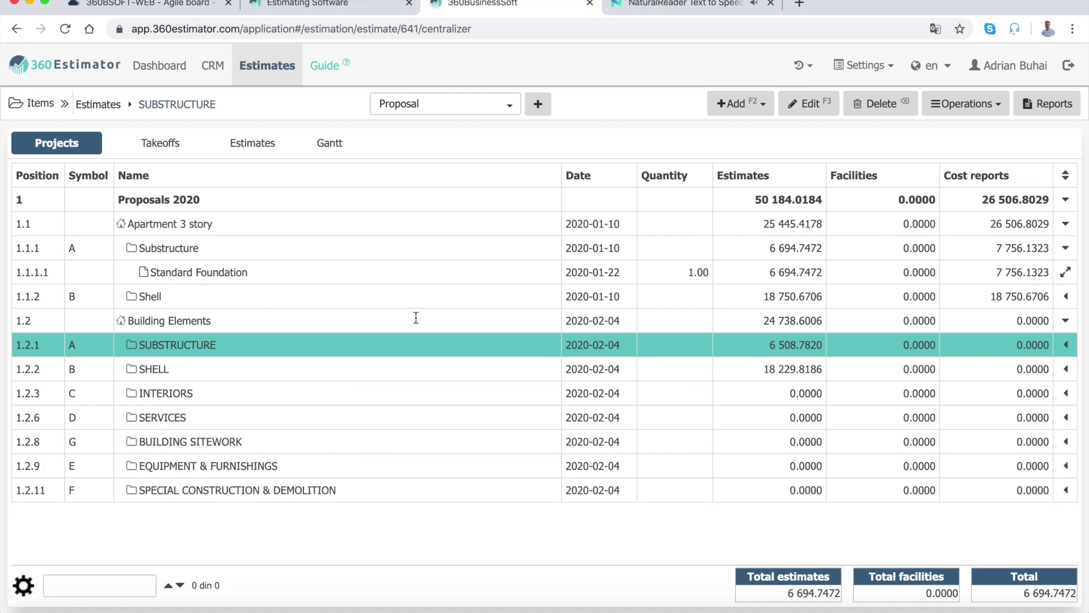
Step through the divisions from SUBSTRUCTURE to EQUIPMENT & FURNISHINGS, then reopen SUBSTRUCTURE
{"action": "key", "text": "Down"}
{"action": "key", "text": "Down"}
{"action": "key", "text": "Up"}
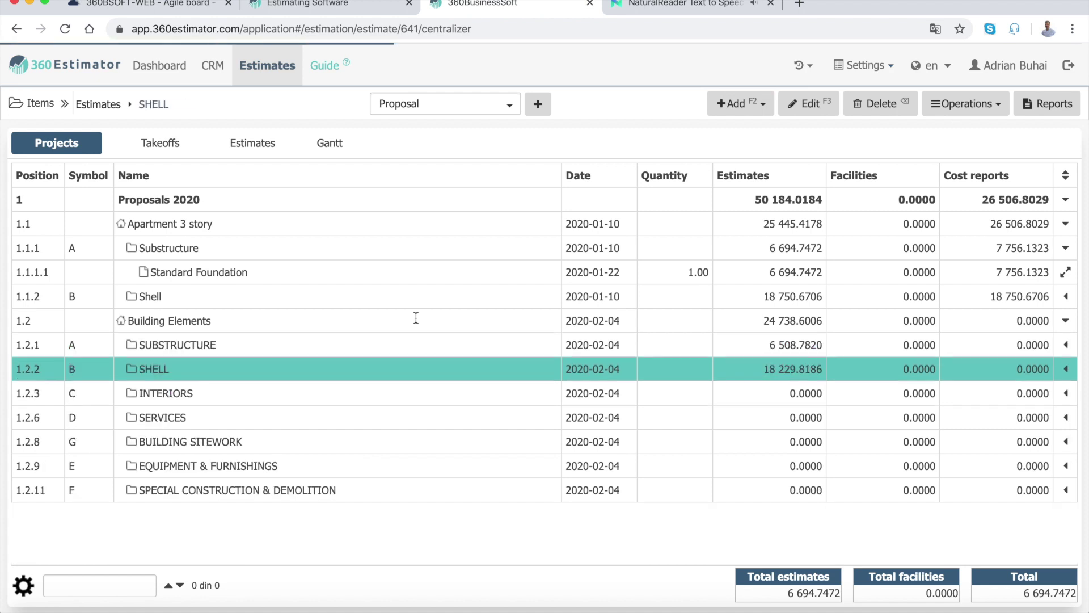
{"action": "key", "text": "Up"}
{"action": "key", "text": "Up"}
{"action": "key", "text": "Down"}
{"action": "key", "text": "Down"}
{"action": "key", "text": "Down"}
{"action": "key", "text": "Down"}
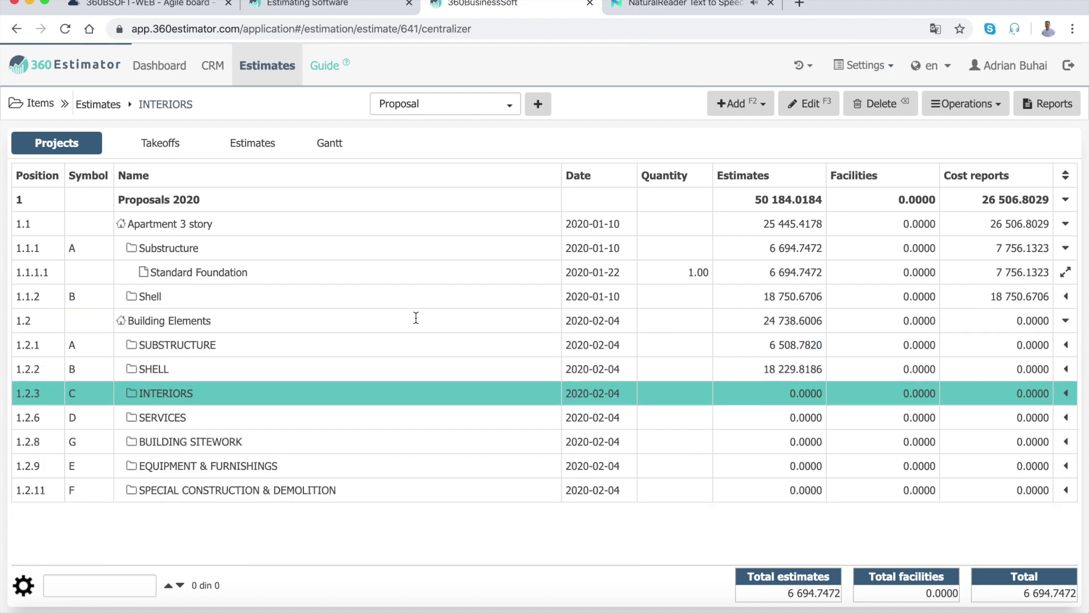
{"action": "key", "text": "Up"}
{"action": "key", "text": "Up"}
{"action": "key", "text": "Up"}
{"action": "key", "text": "Up"}
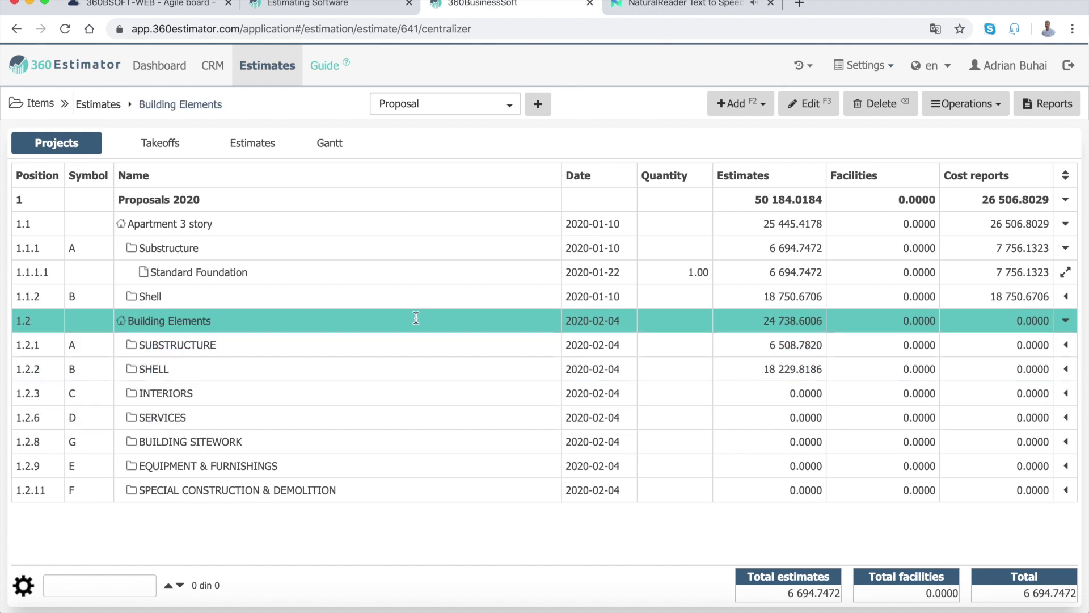
{"action": "key", "text": "Down"}
{"action": "key", "text": "Down"}
{"action": "key", "text": "Up"}
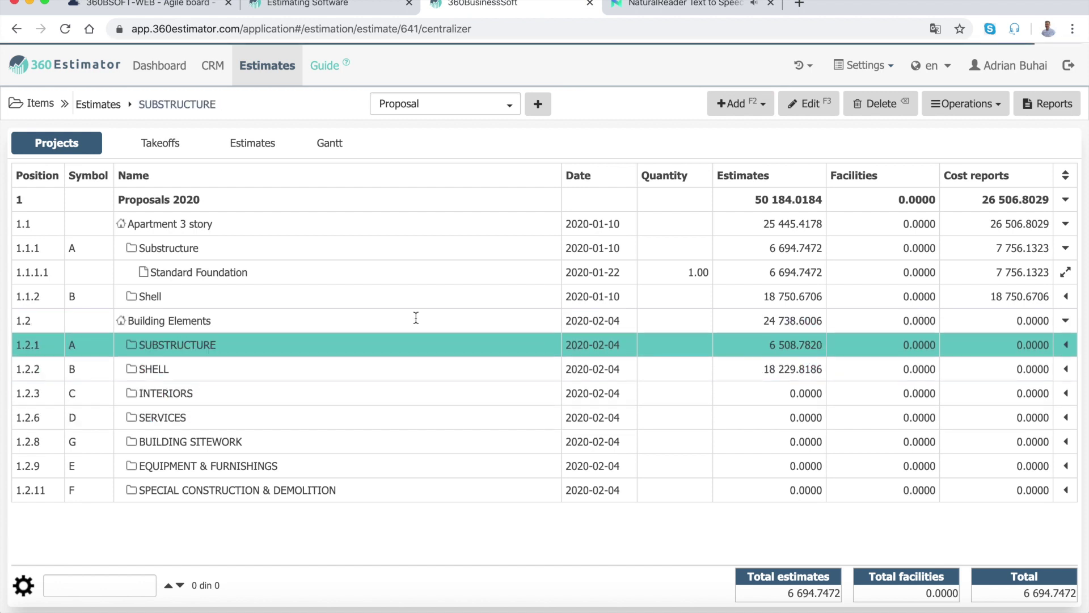
{"action": "key", "text": "Down"}
{"action": "key", "text": "Down"}
{"action": "key", "text": "Down"}
{"action": "key", "text": "Down"}
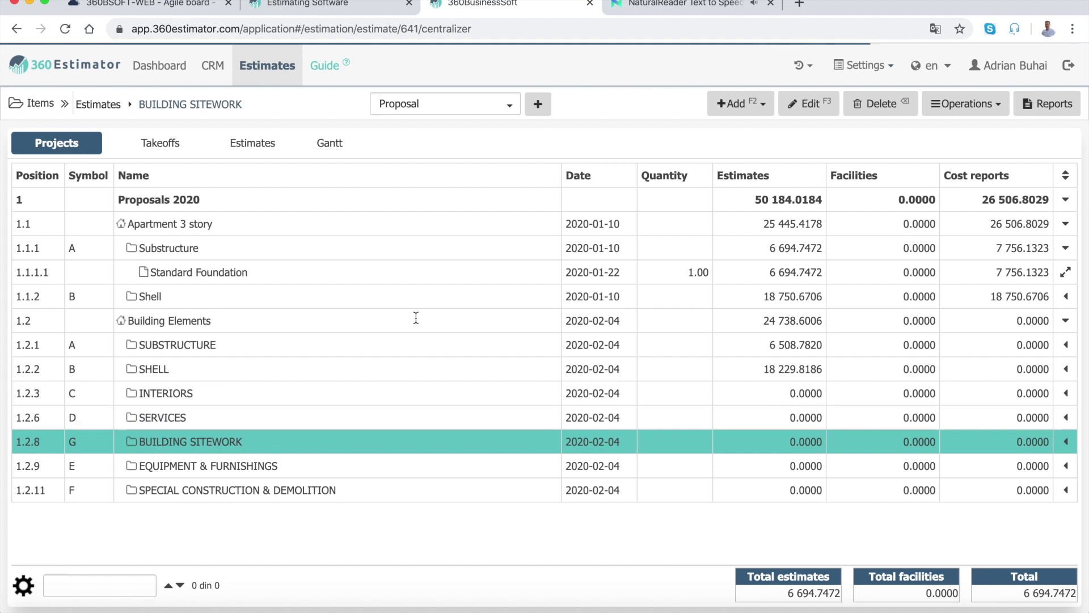
{"action": "key", "text": "Up"}
{"action": "key", "text": "Up"}
{"action": "key", "text": "Up"}
{"action": "key", "text": "Up"}
{"action": "key", "text": "Up"}
{"action": "key", "text": "Up"}
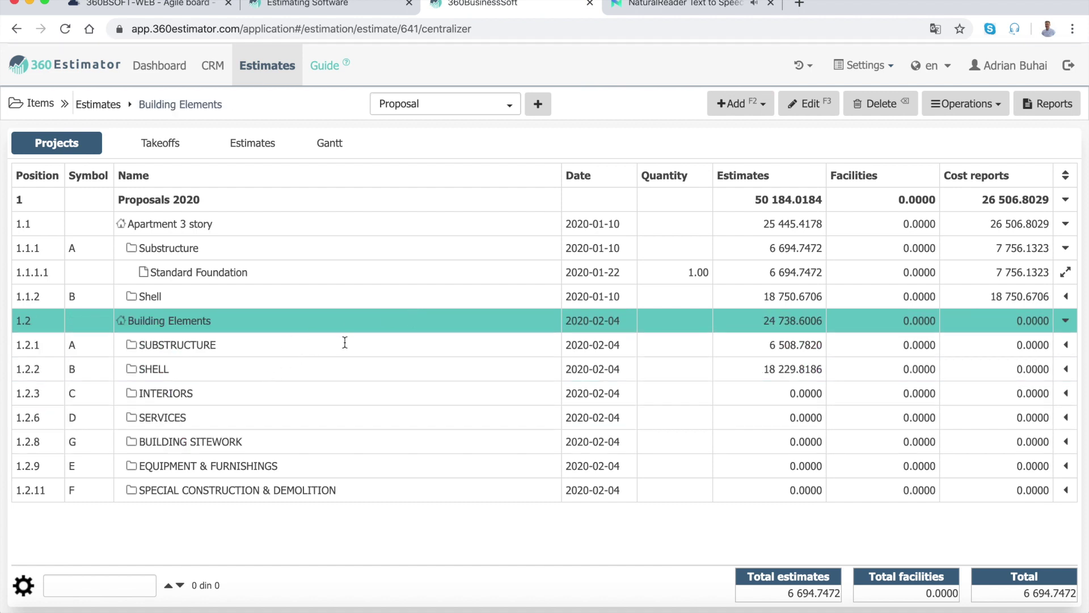
{"action": "key", "text": "Down"}
{"action": "key", "text": "Down"}
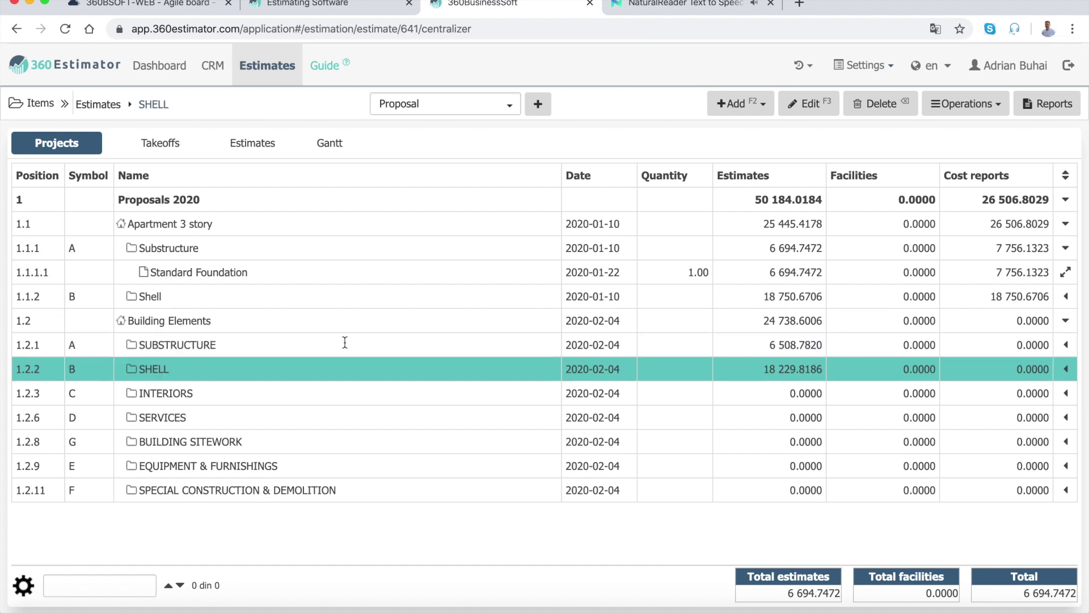
{"action": "key", "text": "Down"}
{"action": "key", "text": "Down"}
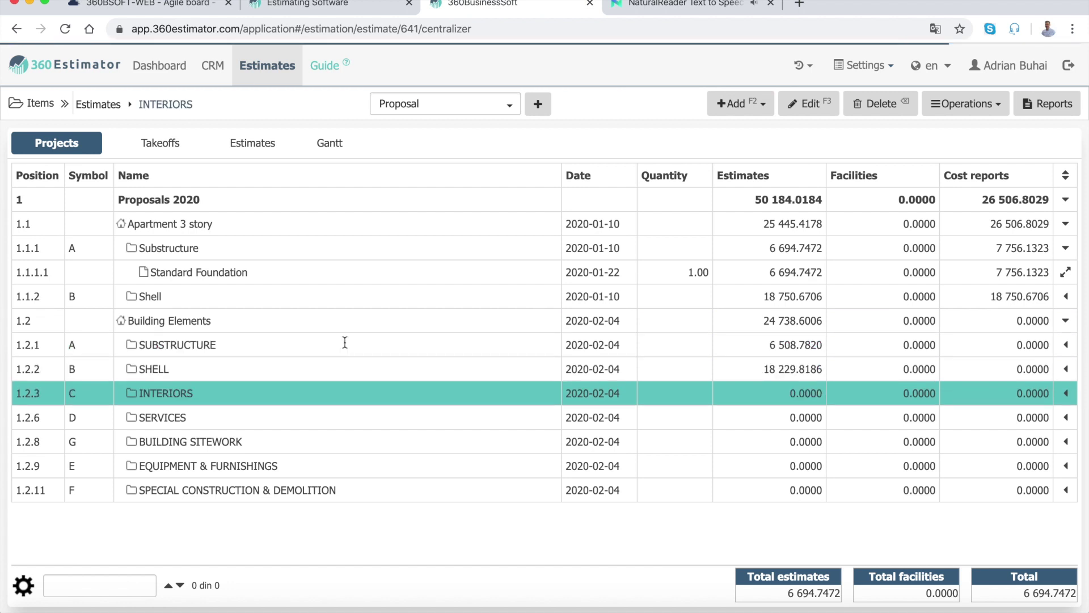
{"action": "key", "text": "Down"}
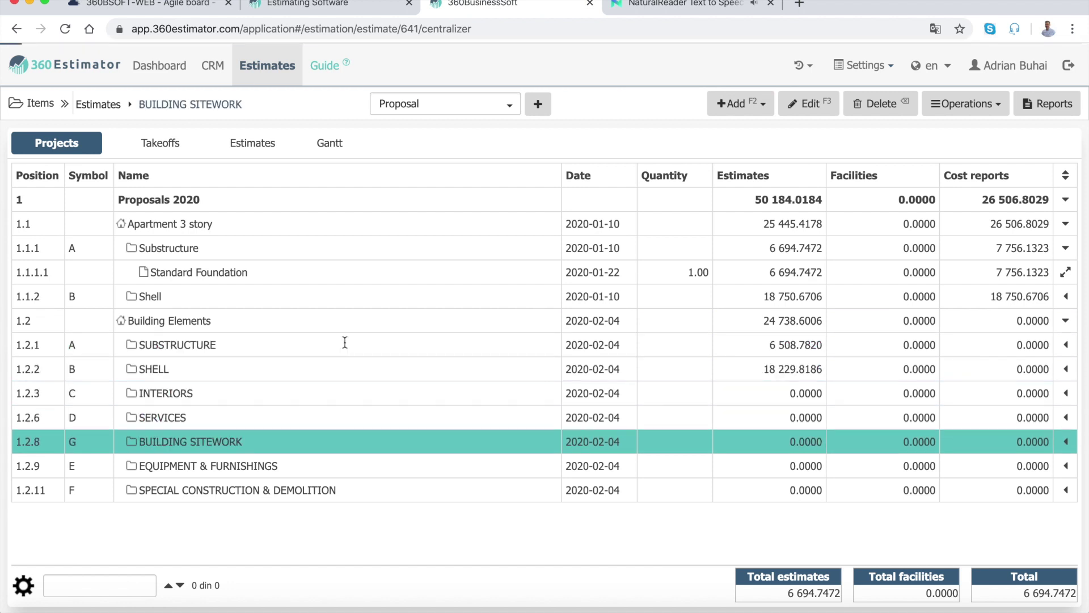
{"action": "key", "text": "Down"}
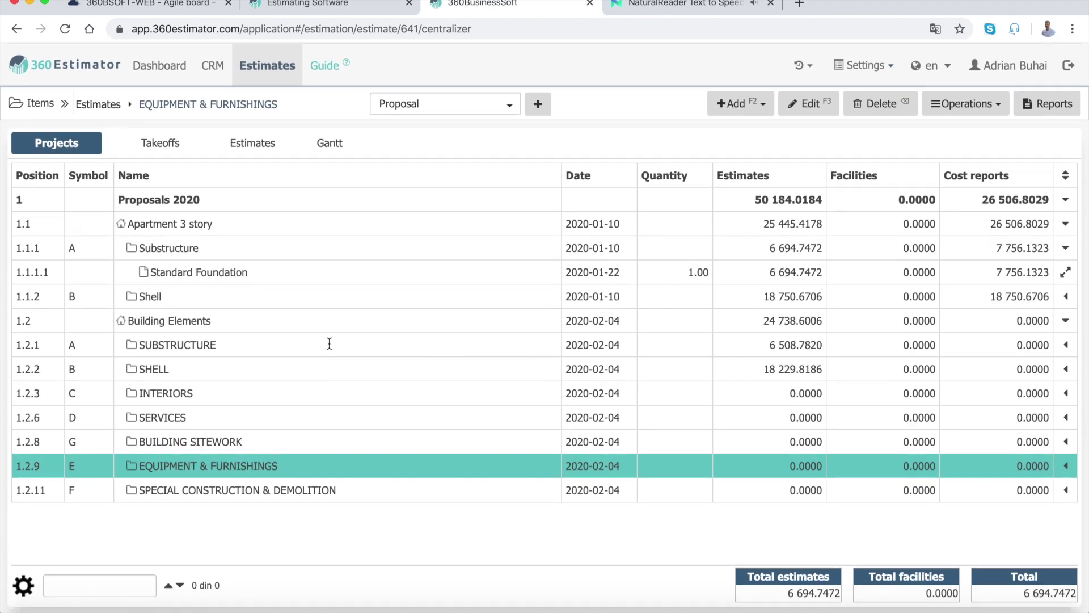
{"action": "left_click", "coordinate": [404, 334]}
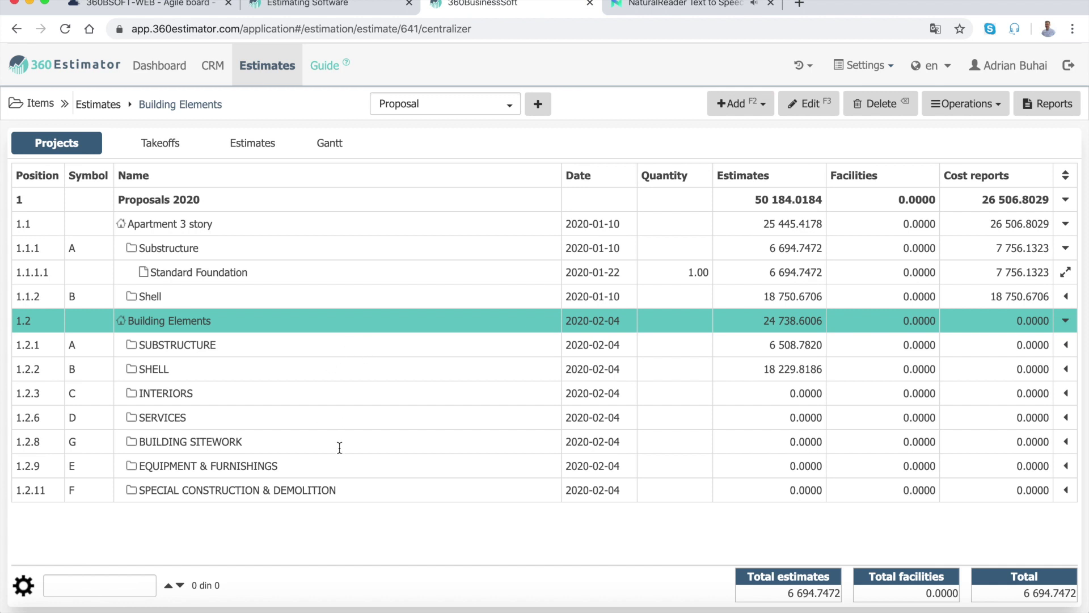
{"action": "left_click", "coordinate": [382, 338]}
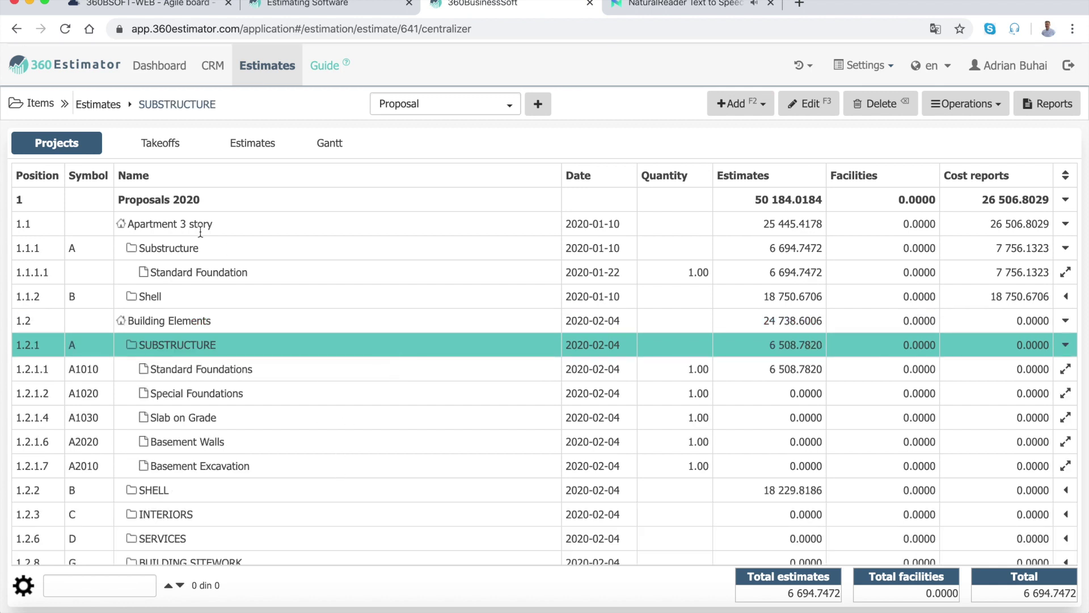
Select Standard Foundations under Proposals 2020 and choose Cost report 1 from the reports list
{"action": "left_click", "coordinate": [189, 203]}
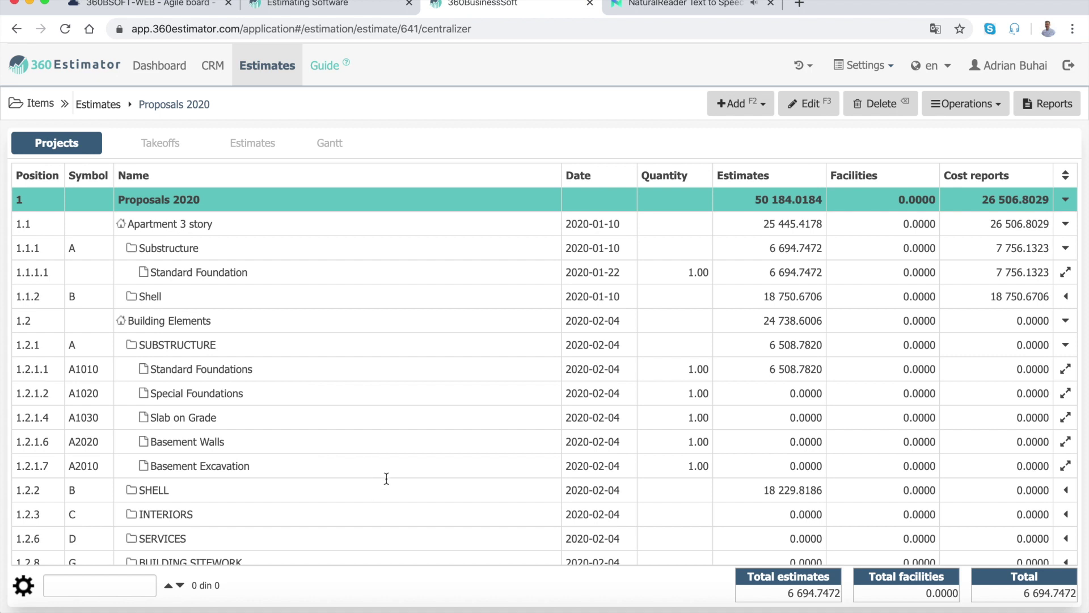
{"action": "left_click", "coordinate": [772, 368]}
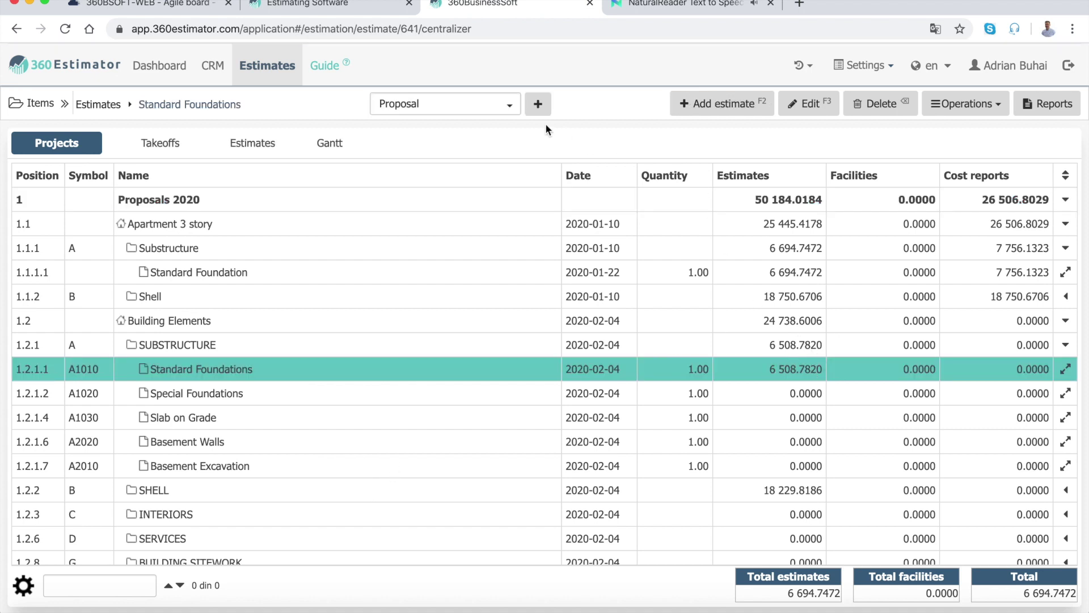
{"action": "left_click", "coordinate": [509, 105]}
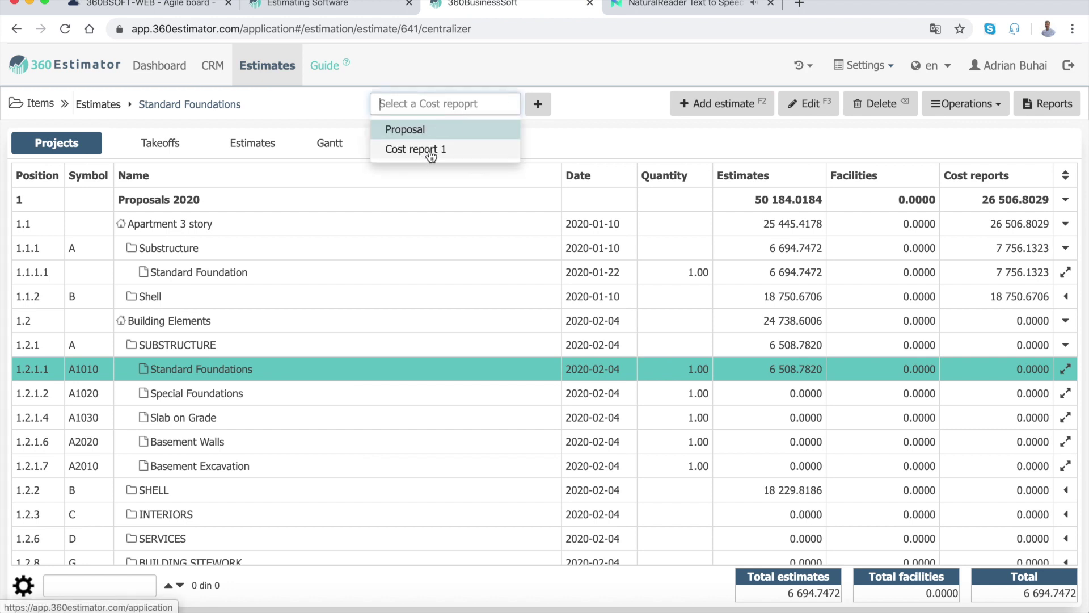
{"action": "left_click", "coordinate": [430, 150]}
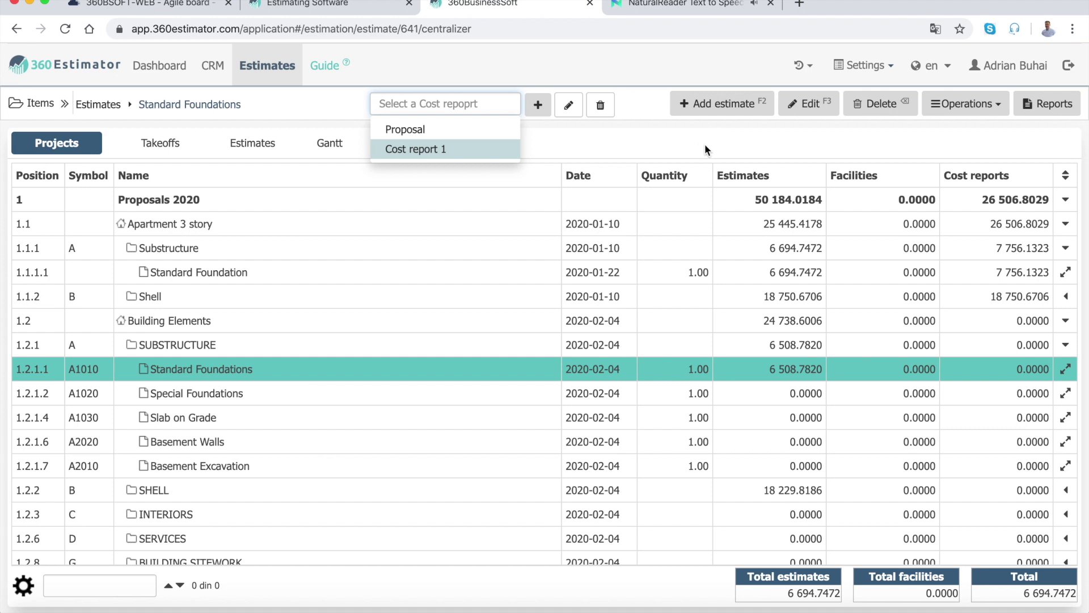
Open the Gantt schedule and set its display to Show Gantt and S Curve
{"action": "left_click", "coordinate": [338, 143]}
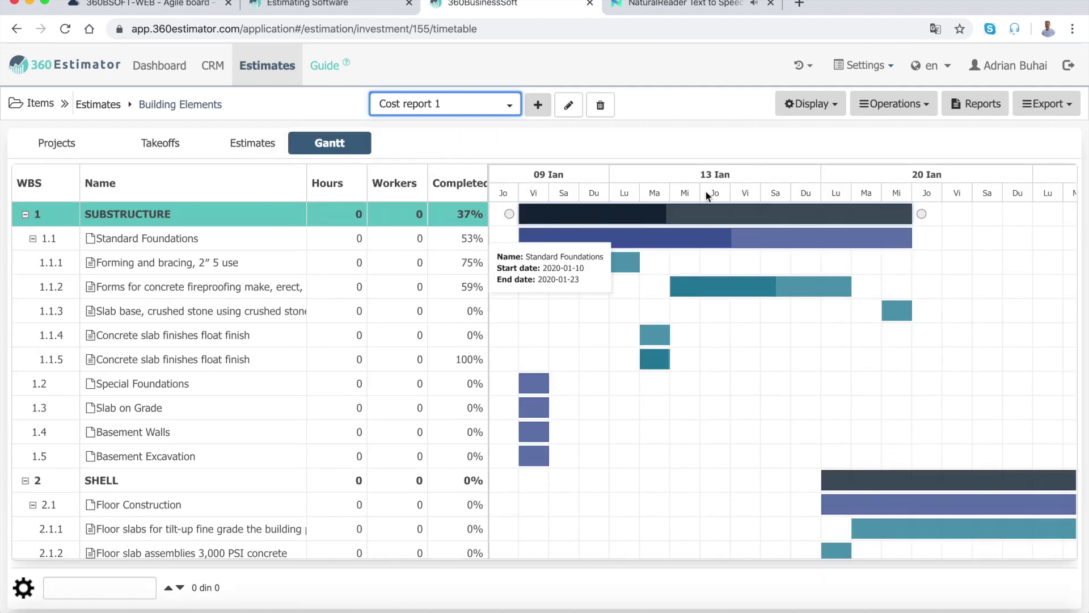
{"action": "left_click", "coordinate": [810, 104]}
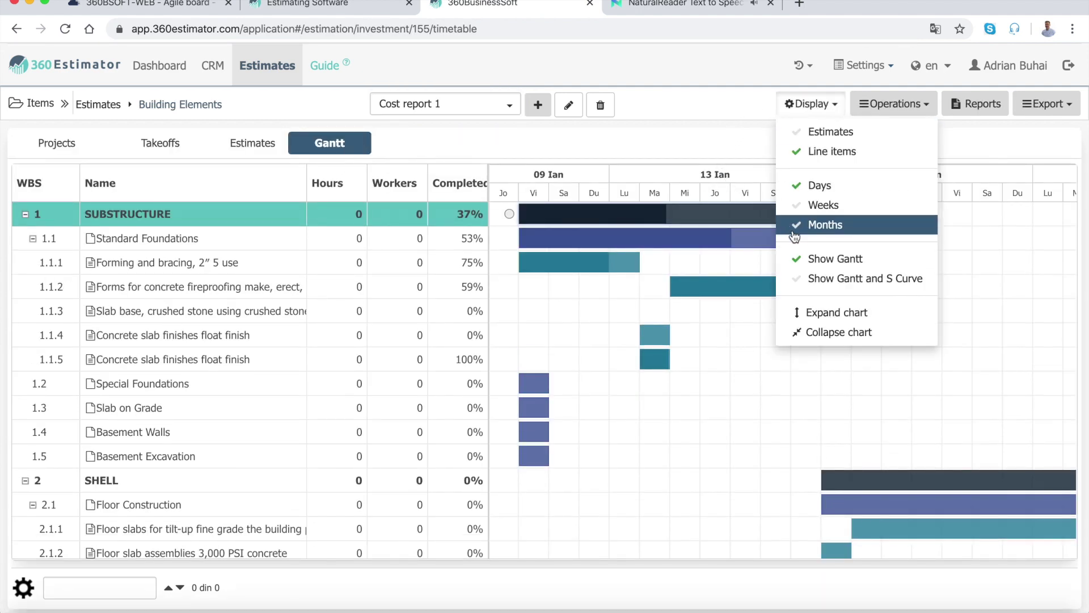
{"action": "left_click", "coordinate": [822, 279]}
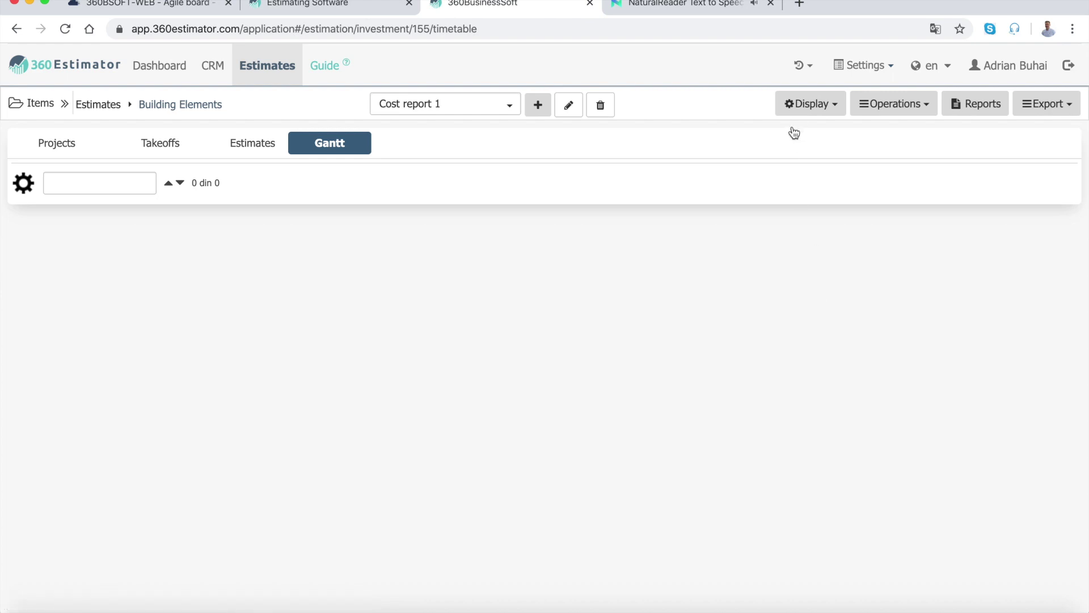